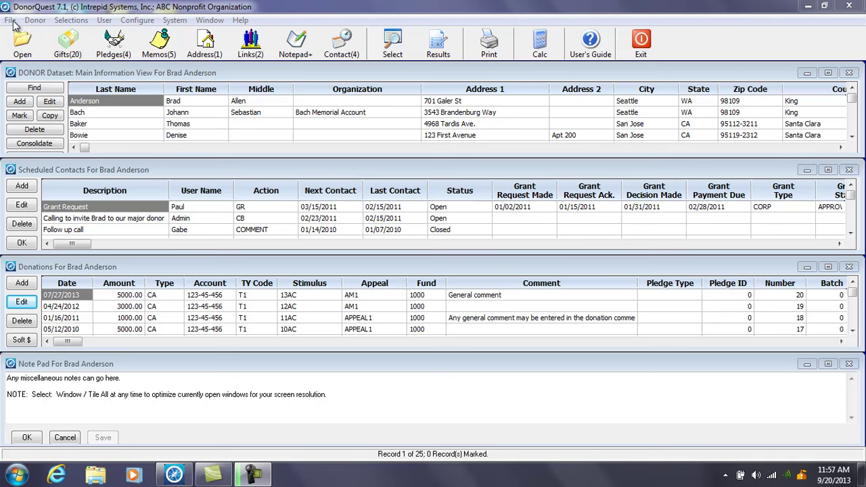
Open the Event Log, look at the criteria available for finding an event, and close the log
left_click(11, 20)
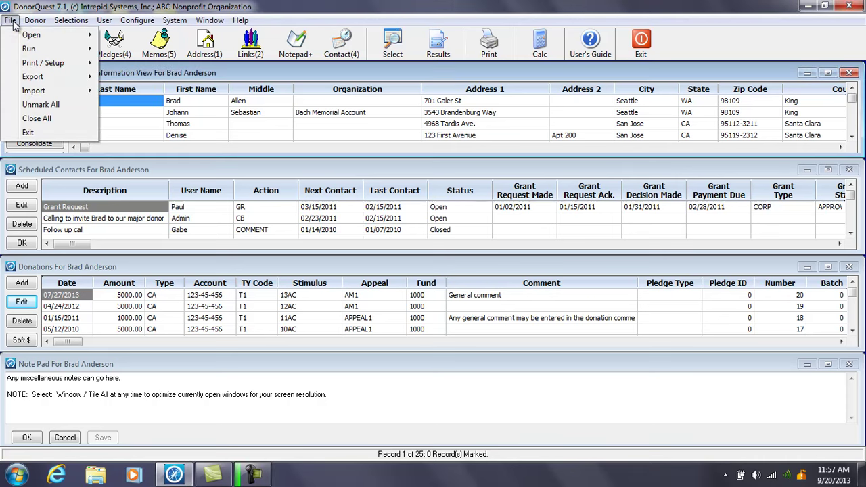
mouse_move(27, 37)
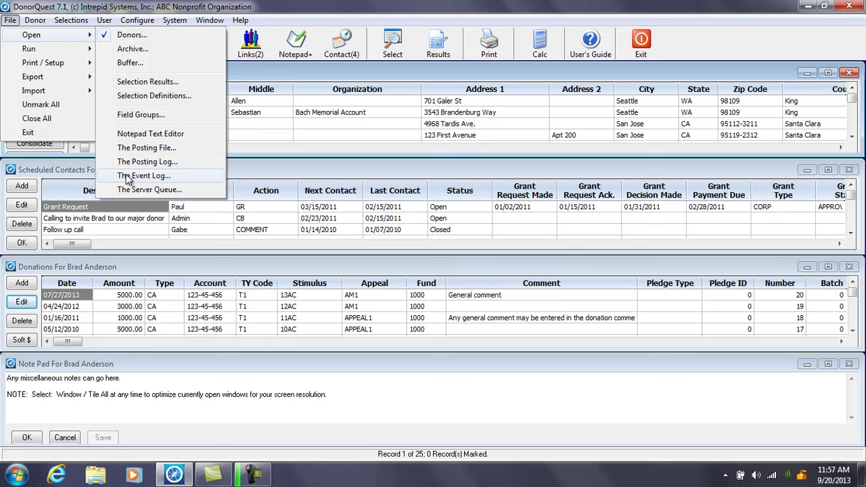
left_click(127, 177)
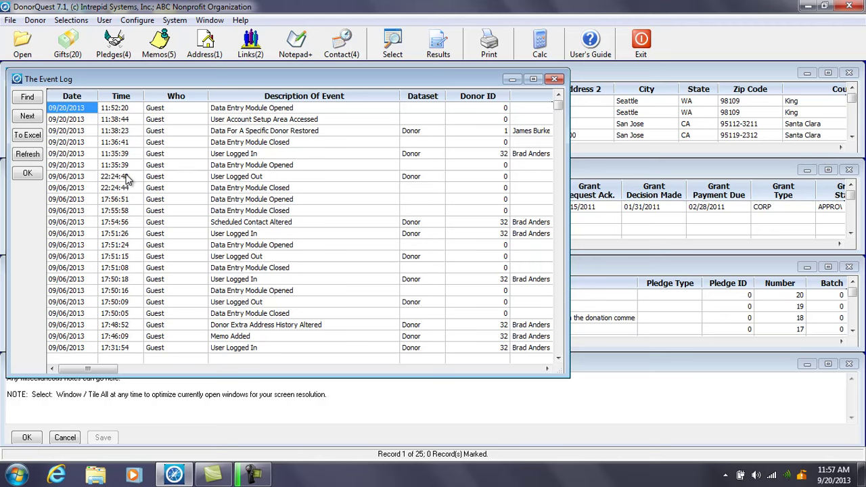
left_click(28, 98)
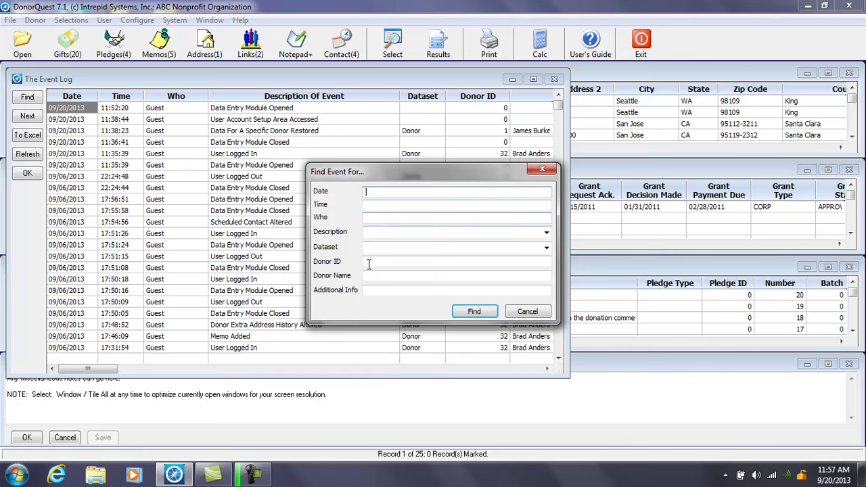
left_click(526, 311)
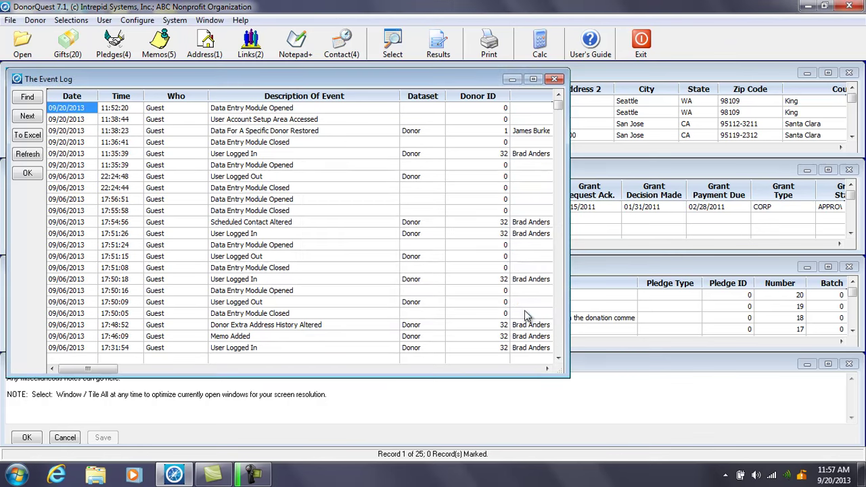
left_click(554, 80)
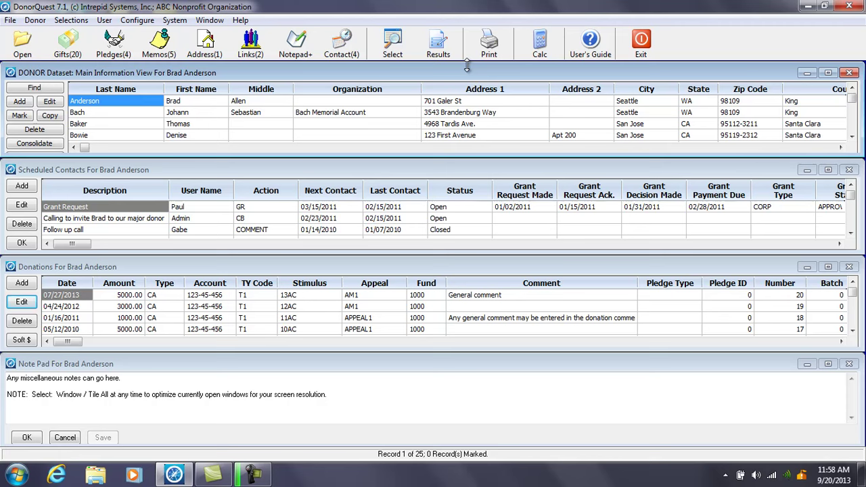
Open Batch Donation Entry with batch number 13, review the entry form, and cancel without adding a donation
left_click(41, 21)
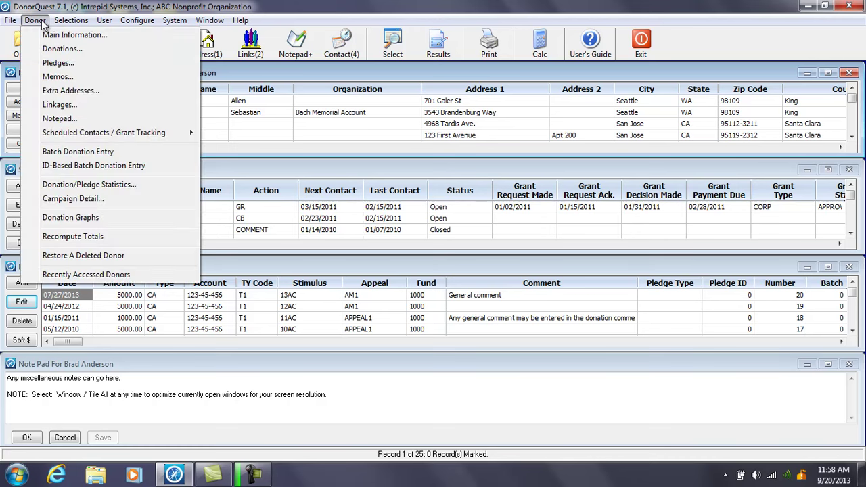
left_click(72, 156)
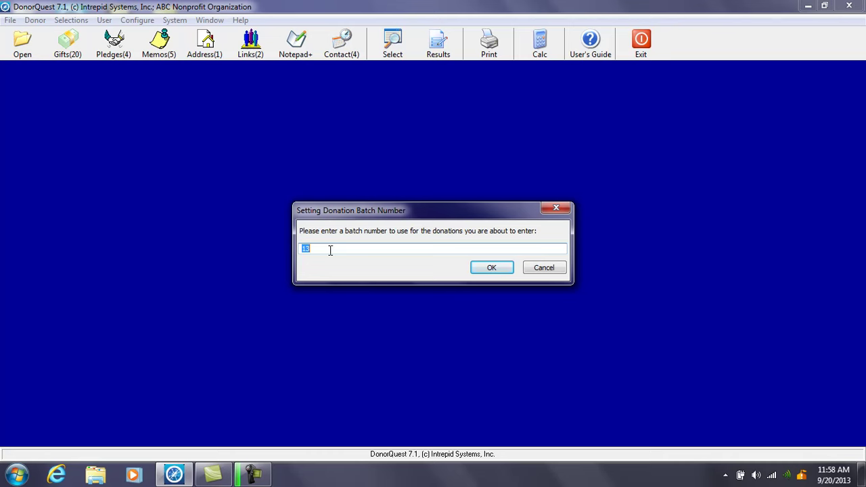
left_click(478, 269)
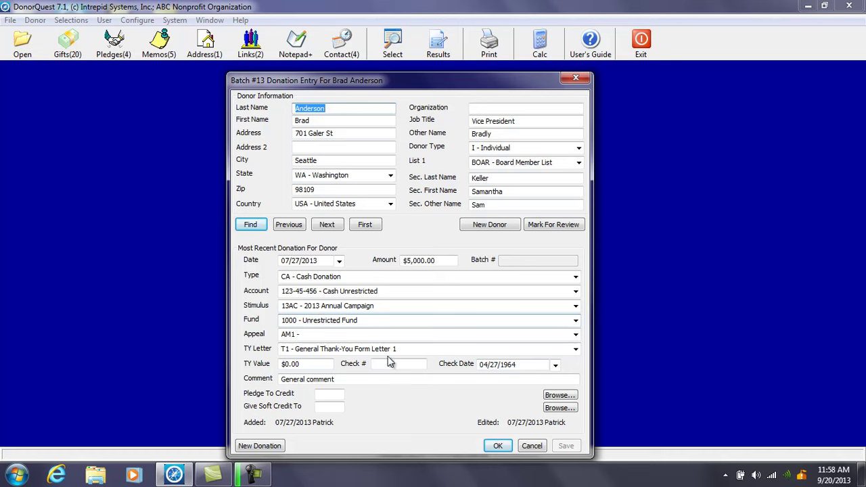
left_click(528, 445)
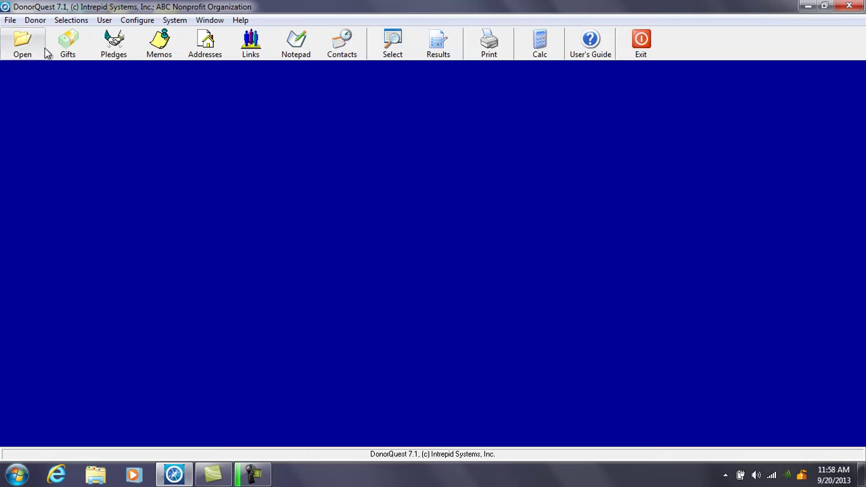
View the campaign detail for 09AC, the 2009 Annual Campaign, and close the campaign windows
left_click(35, 21)
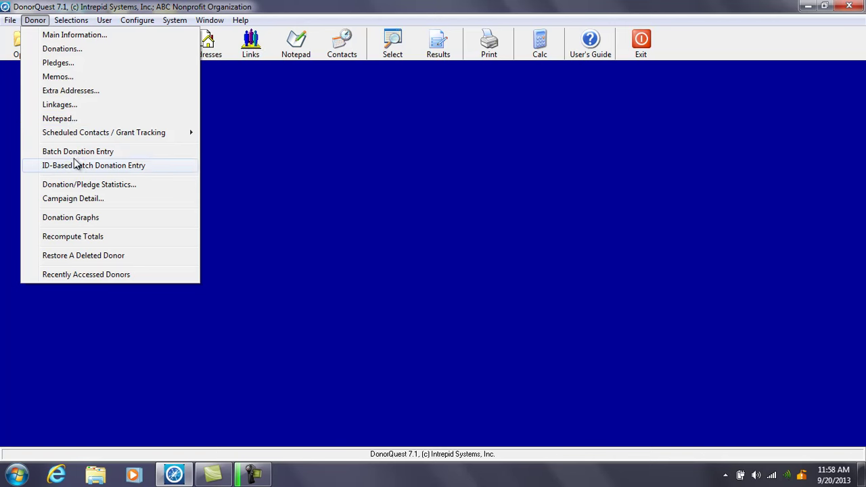
left_click(74, 198)
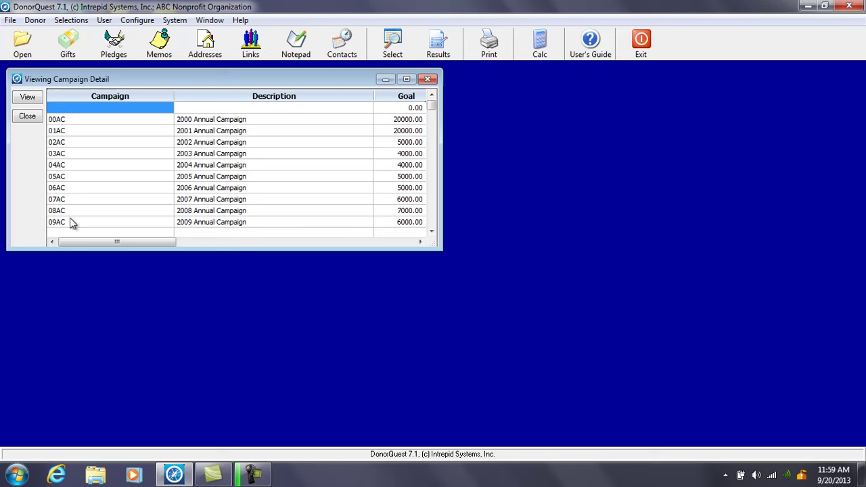
left_click(72, 223)
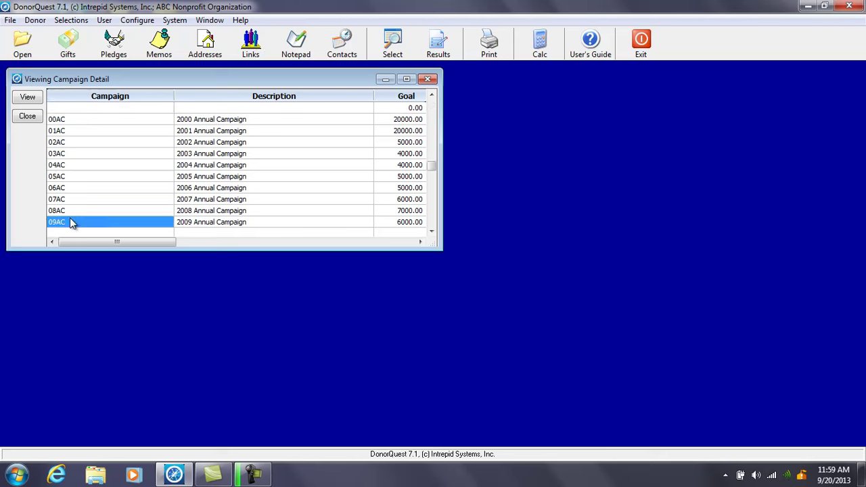
left_click(27, 98)
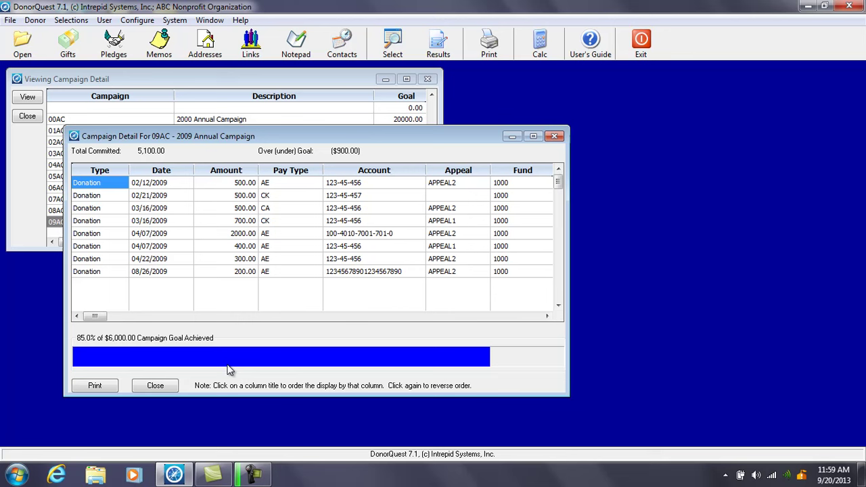
left_click(163, 390)
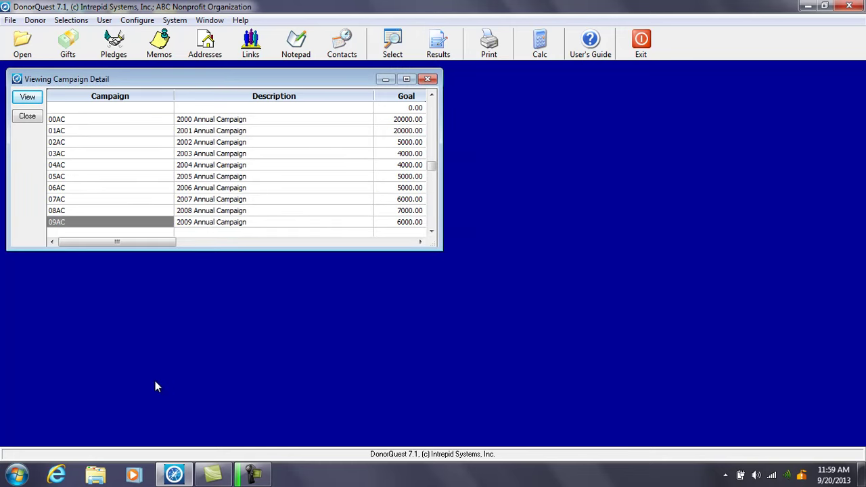
left_click(27, 116)
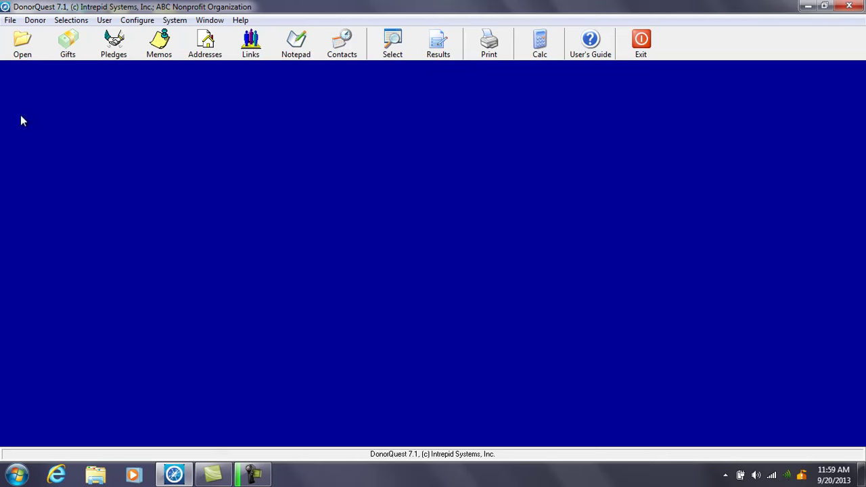
Open the Restore A Deleted Donor prompt and cancel it without restoring a donor
left_click(35, 22)
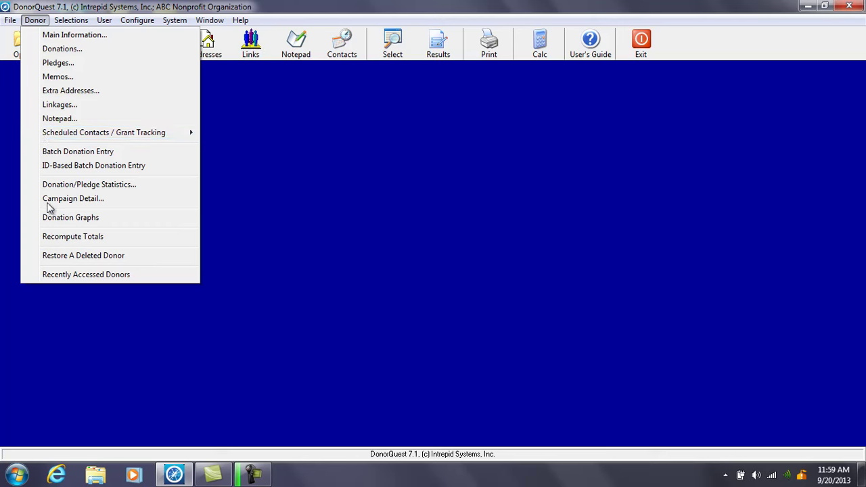
left_click(53, 261)
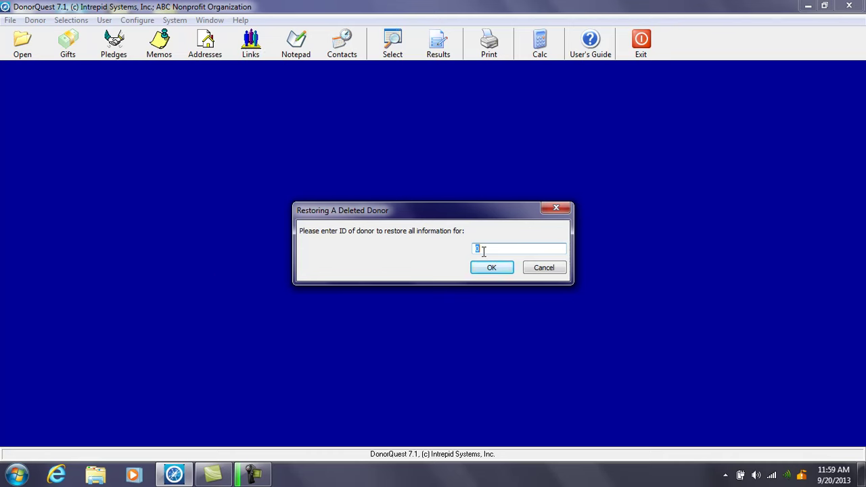
left_click(543, 268)
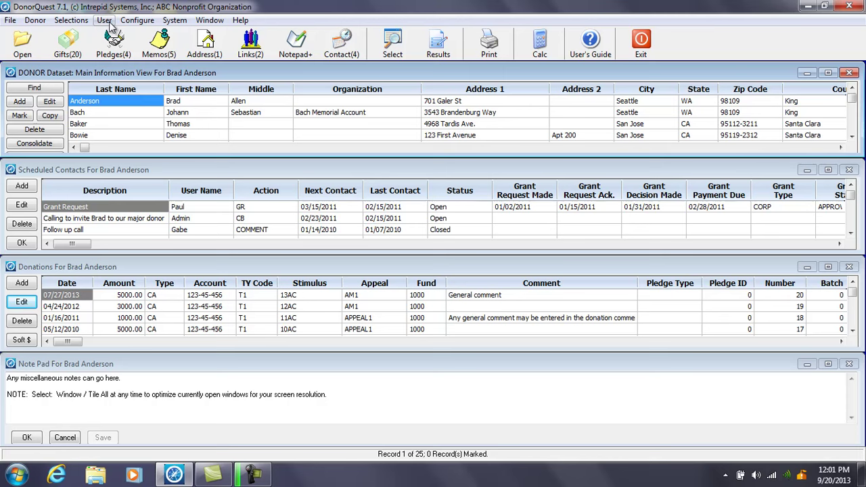
Open the user account setup and review the full list of access rights for the Guest account
left_click(105, 22)
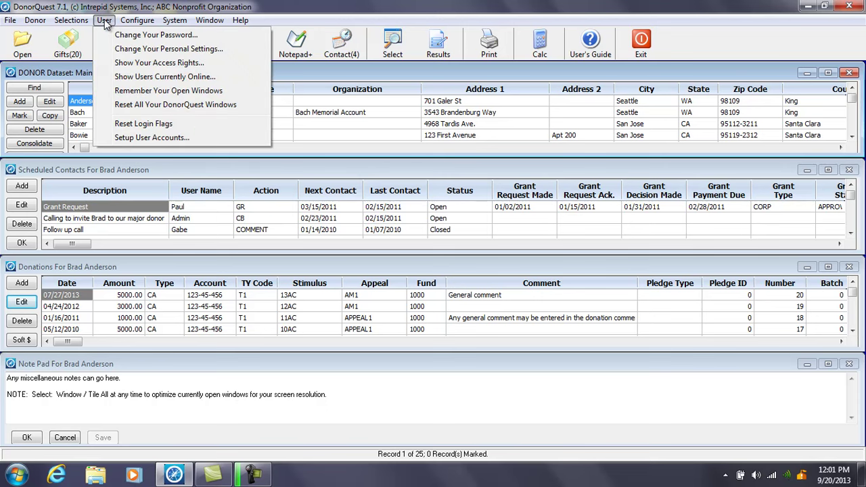
left_click(119, 138)
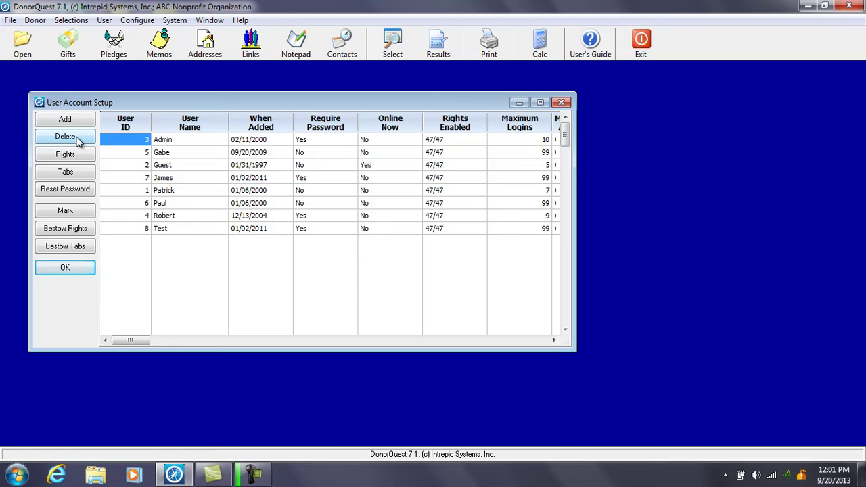
left_click(159, 168)
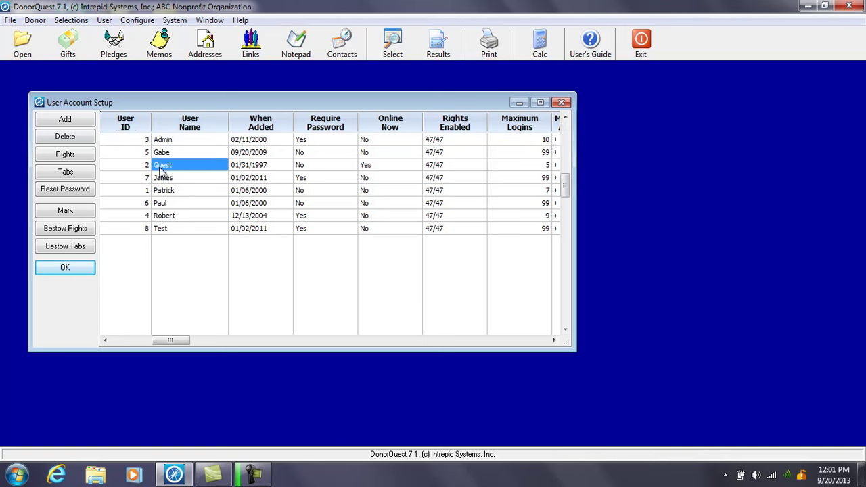
left_click(87, 154)
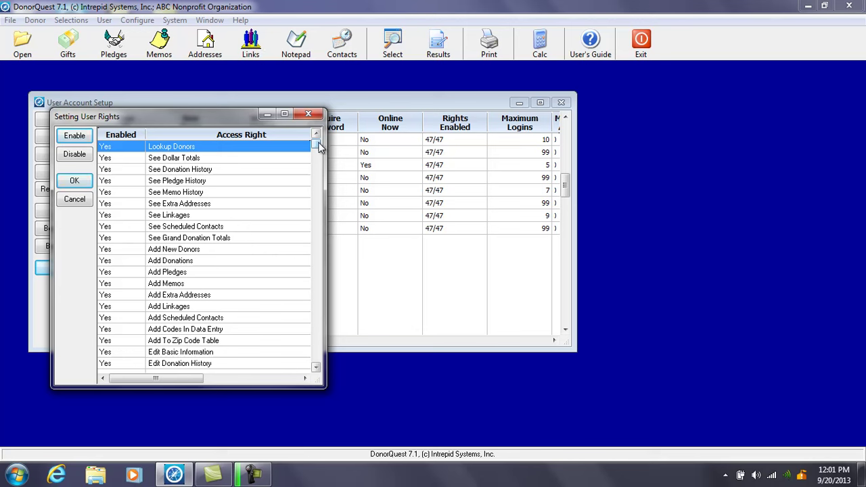
left_click_drag(319, 148, 319, 336)
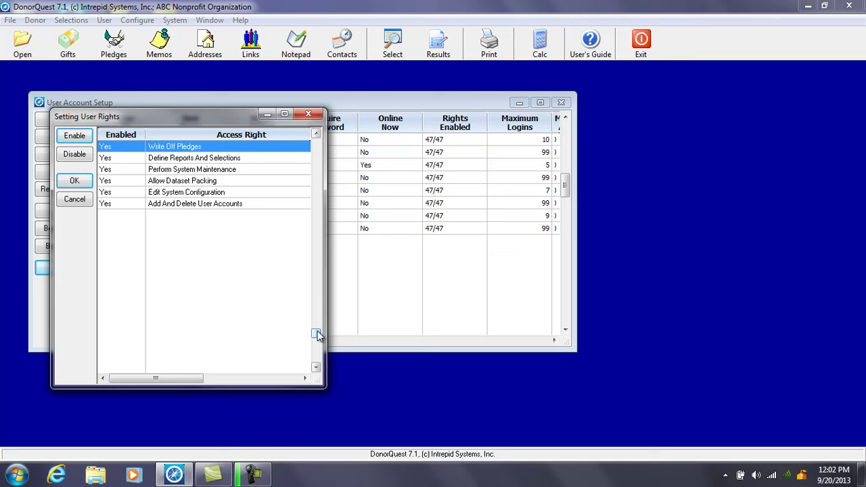
Disable the Guest account's Add And Delete User Accounts right, enable it again, and cancel the rights changes
left_click(195, 205)
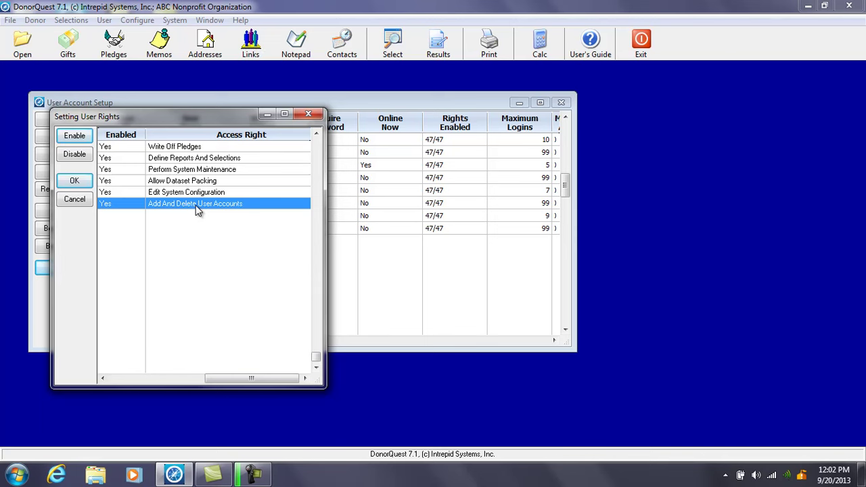
left_click(83, 154)
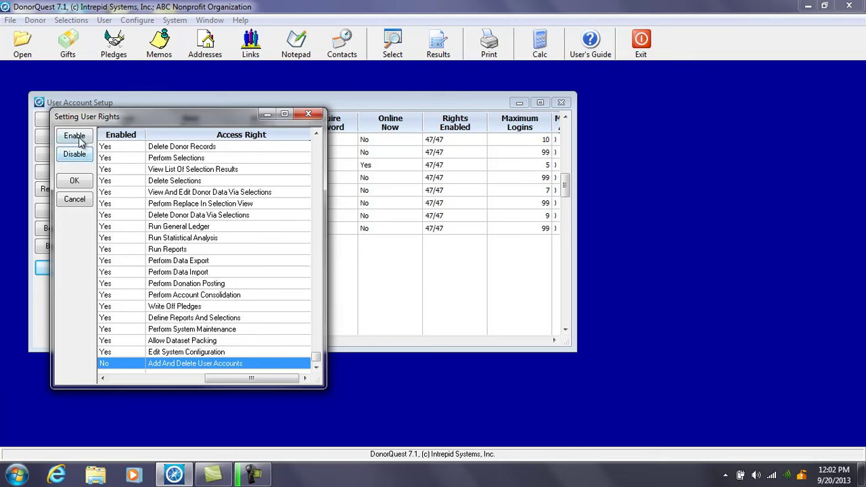
left_click(78, 138)
left_click(75, 200)
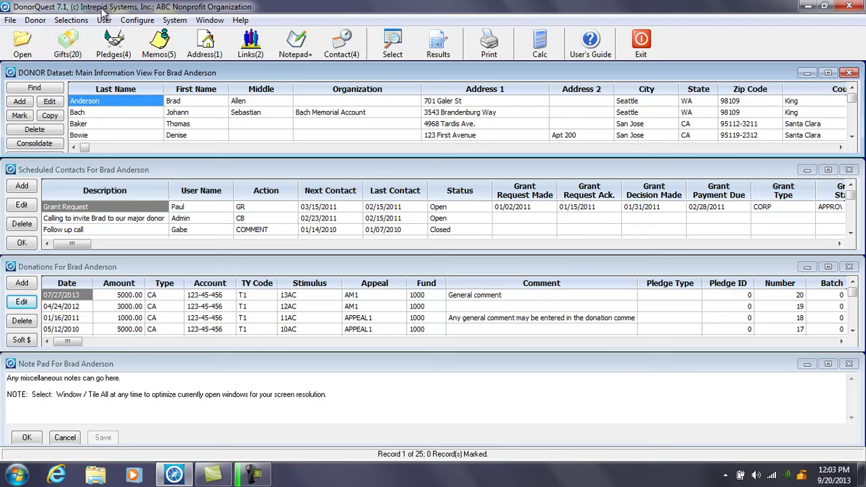
Enter WA as the default city in the Main Information Default Field Values and discard the change
left_click(130, 23)
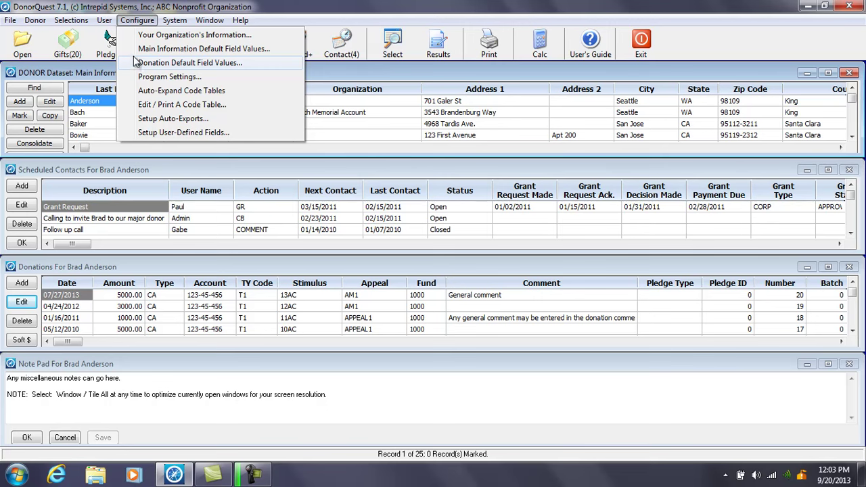
left_click(140, 52)
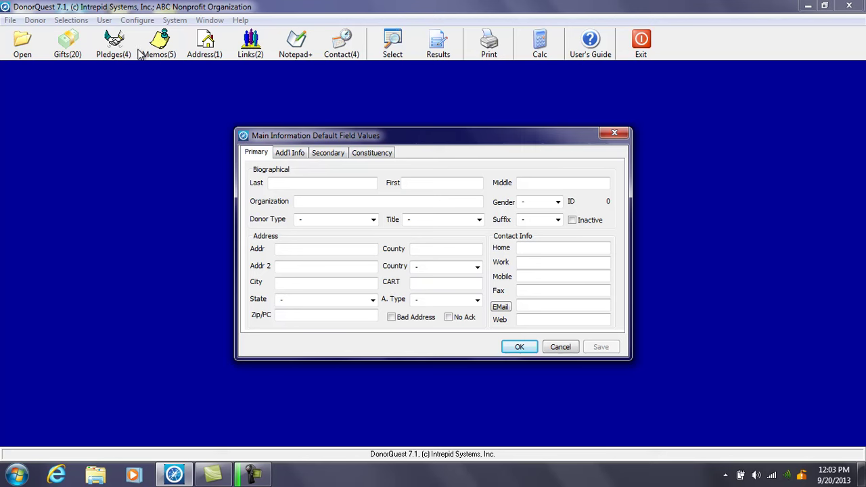
left_click(286, 281)
type("Wa")
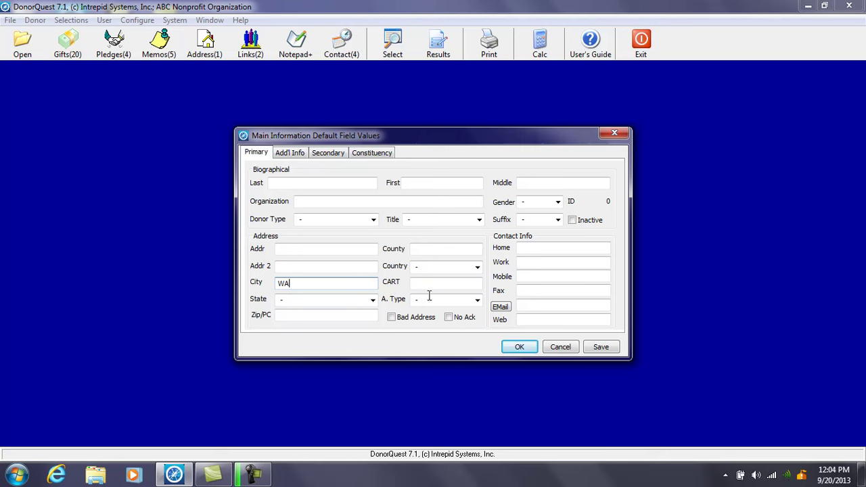
left_click(552, 348)
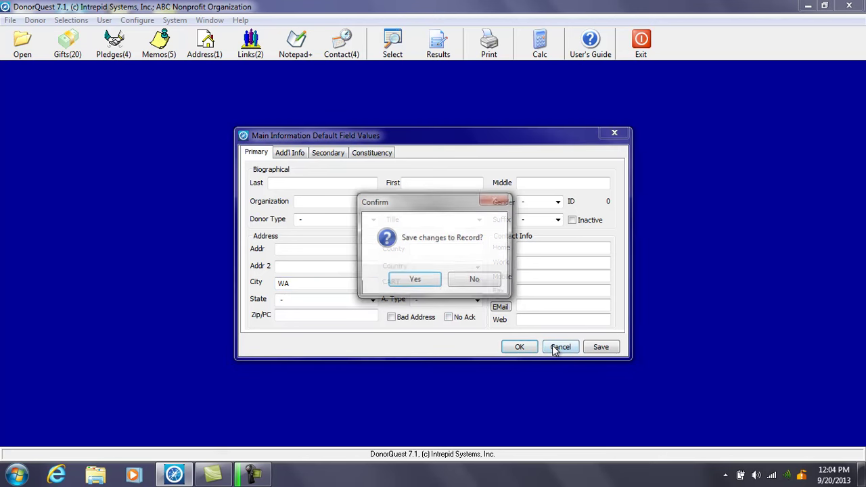
left_click(455, 281)
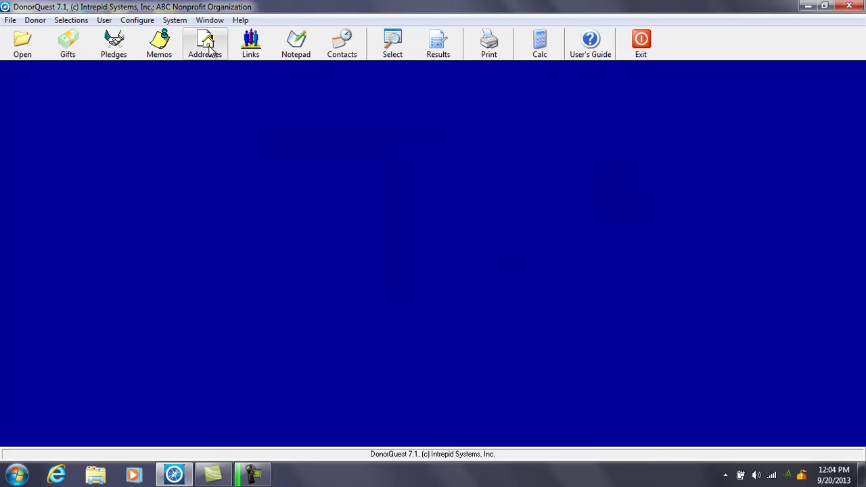
Choose CK - Check as the default donation type in the Donation Defaults, reset it to blank, and discard the changes
left_click(137, 21)
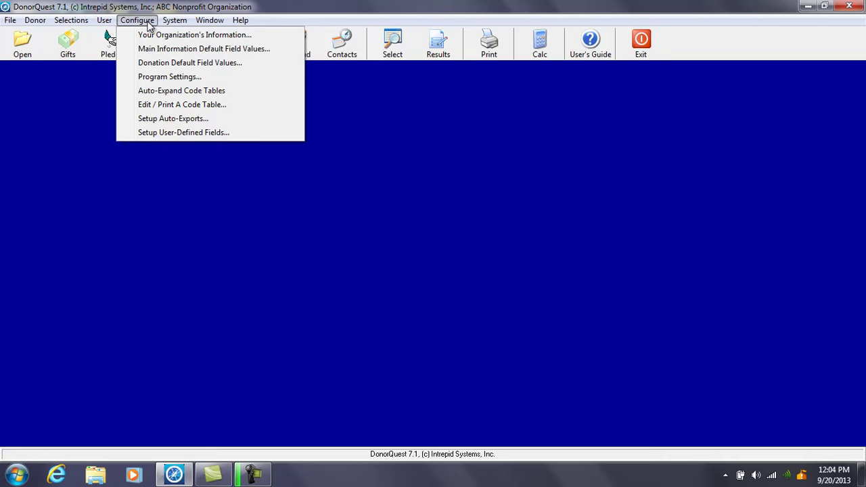
left_click(147, 63)
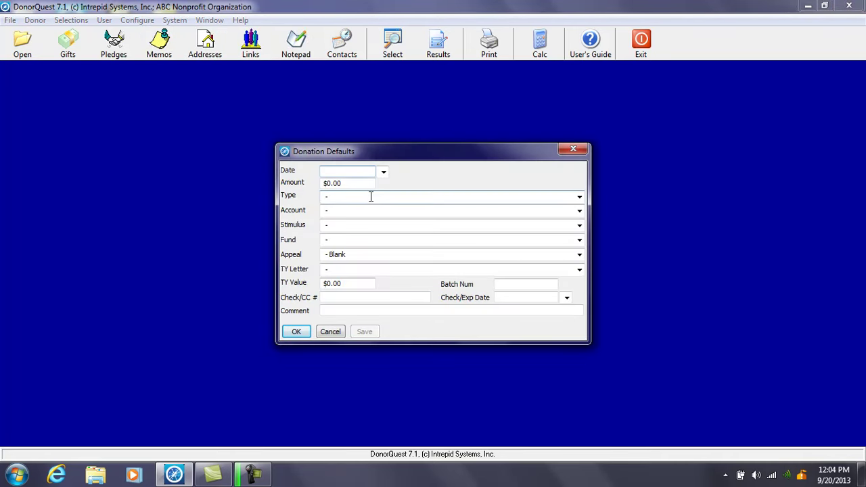
left_click(579, 198)
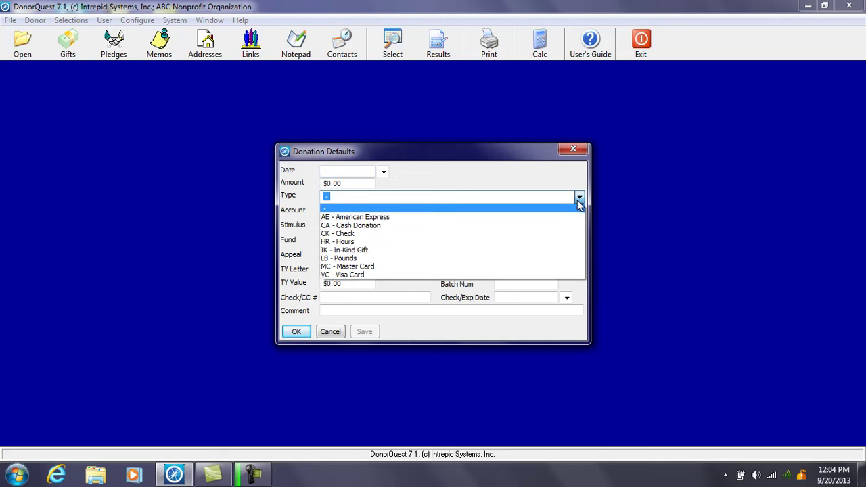
left_click(539, 235)
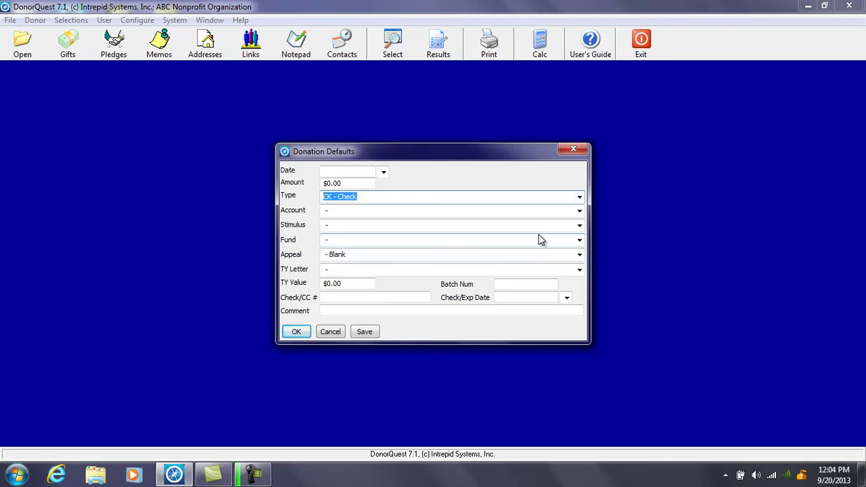
left_click(578, 197)
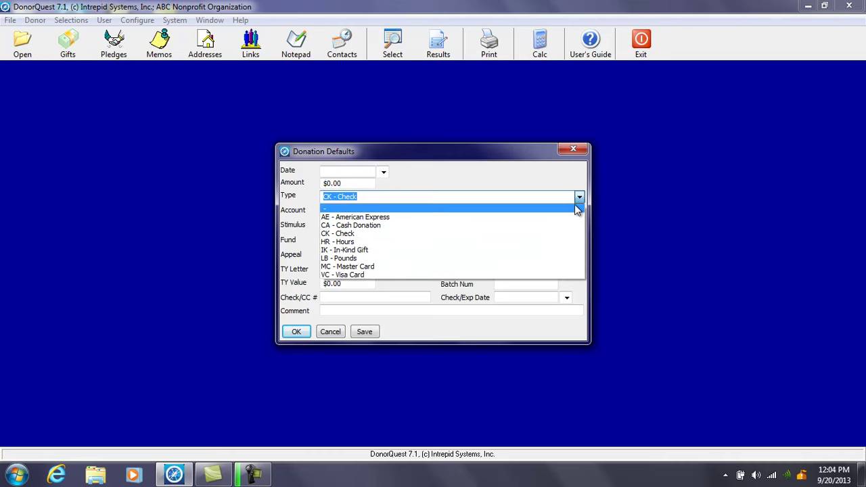
left_click(577, 209)
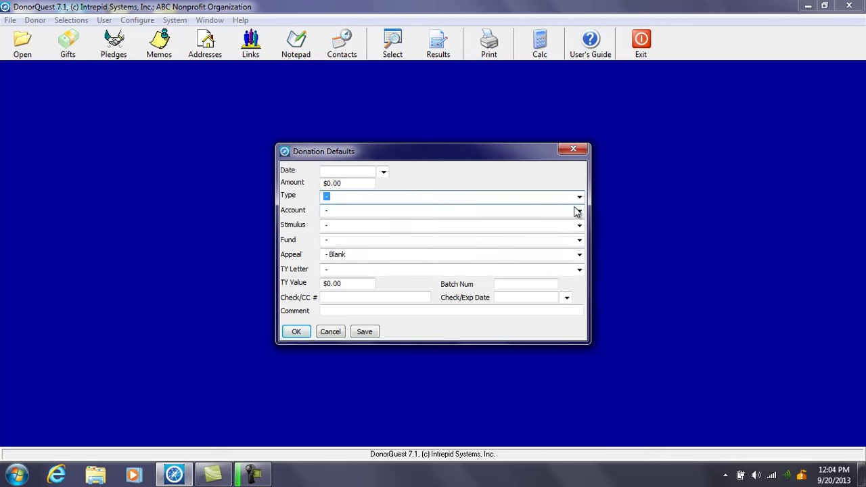
left_click(325, 334)
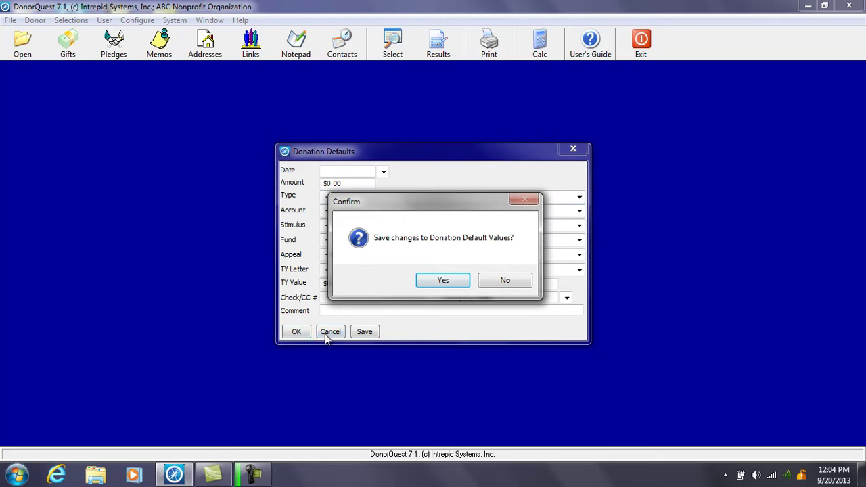
left_click(491, 281)
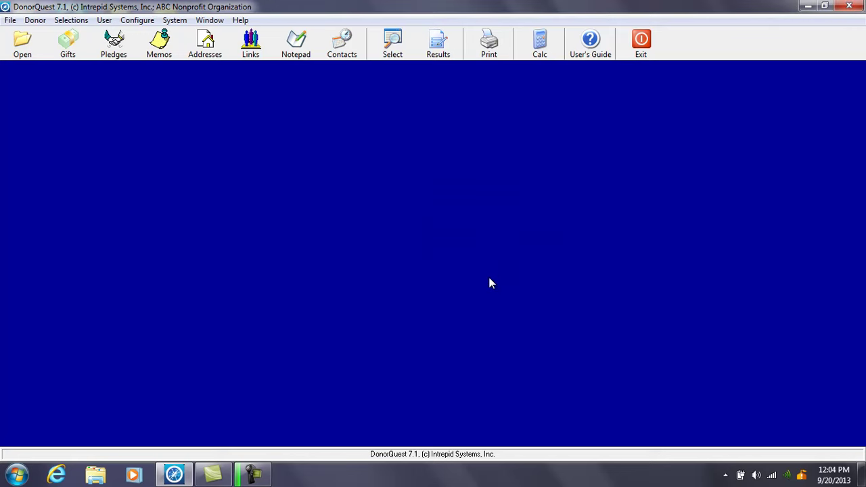
Set the email software to Outlook in the Program Settings and accept the settings
left_click(138, 21)
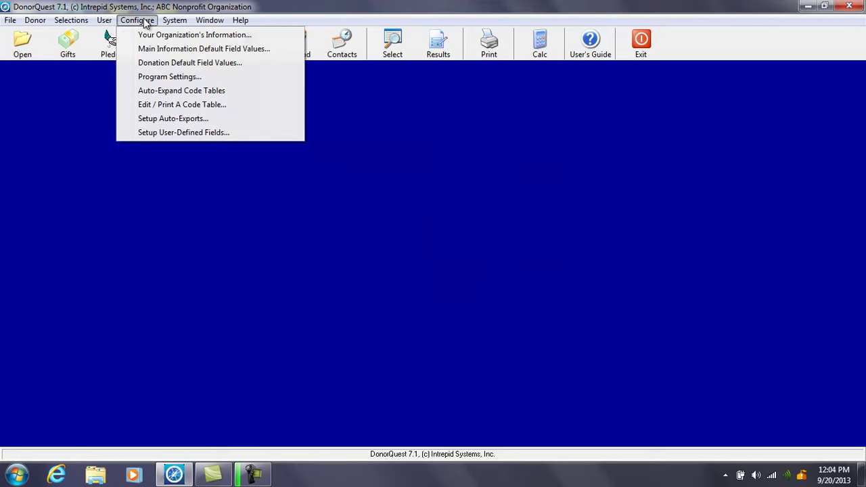
left_click(150, 78)
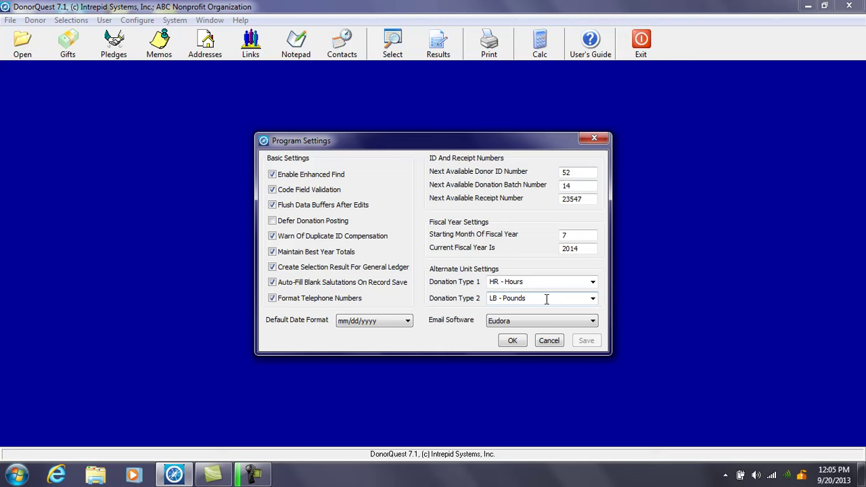
left_click(545, 323)
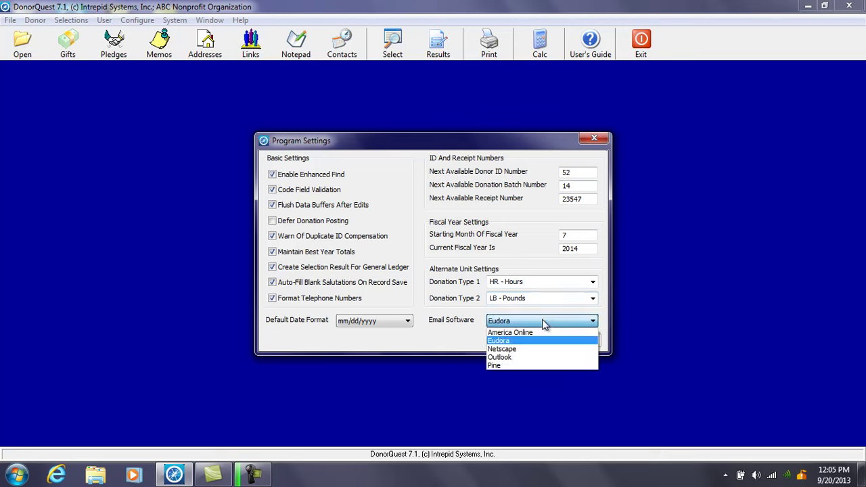
left_click(527, 356)
left_click(514, 340)
Open the donor dataset, view the code values for the Donor Type coded field, and close the code table setup
left_click(30, 57)
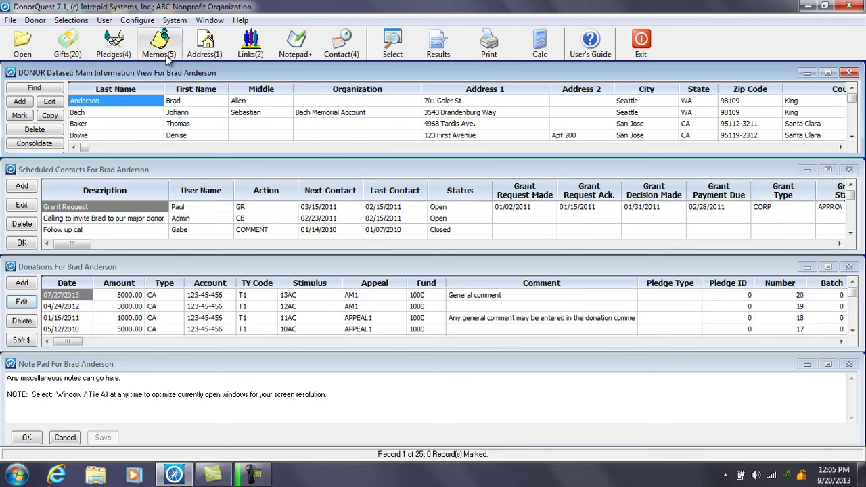
left_click(143, 22)
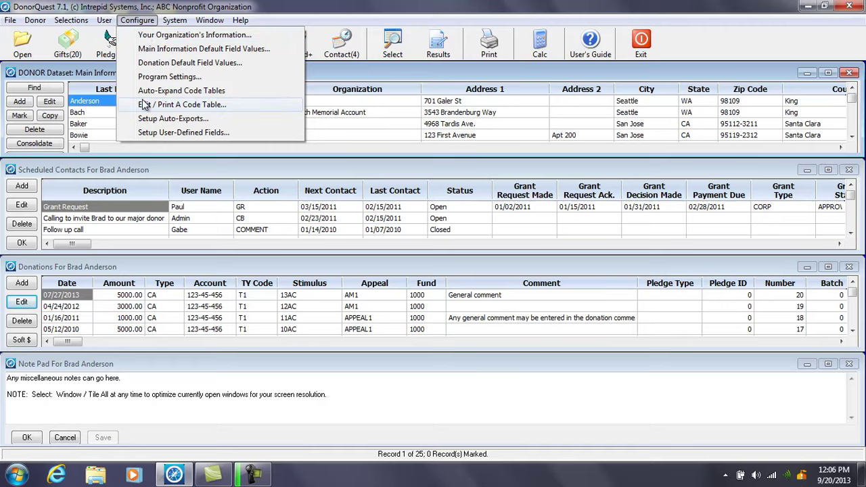
left_click(144, 105)
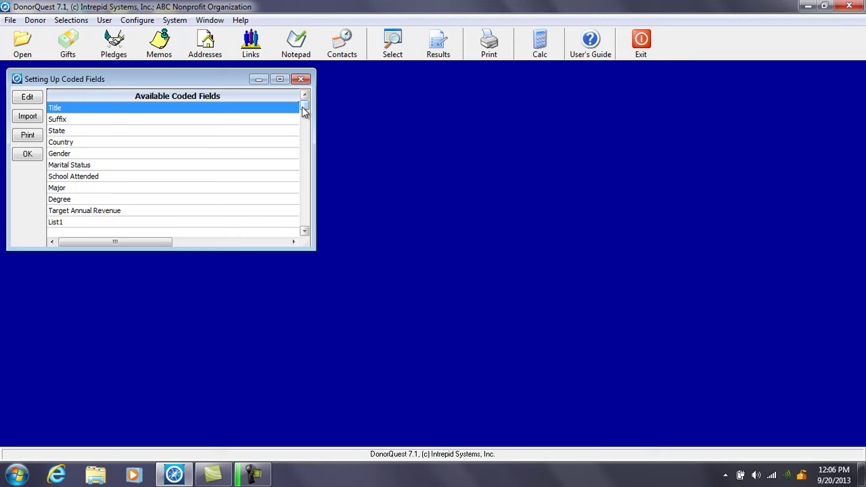
left_click_drag(304, 112, 303, 118)
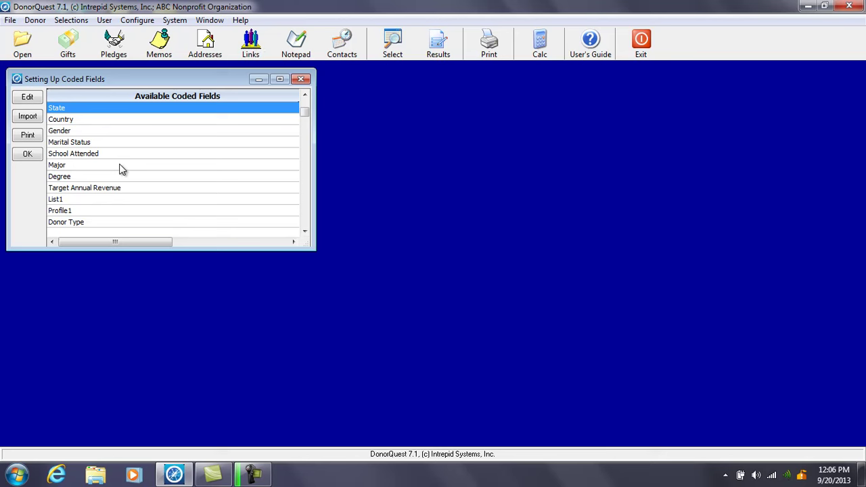
left_click(95, 225)
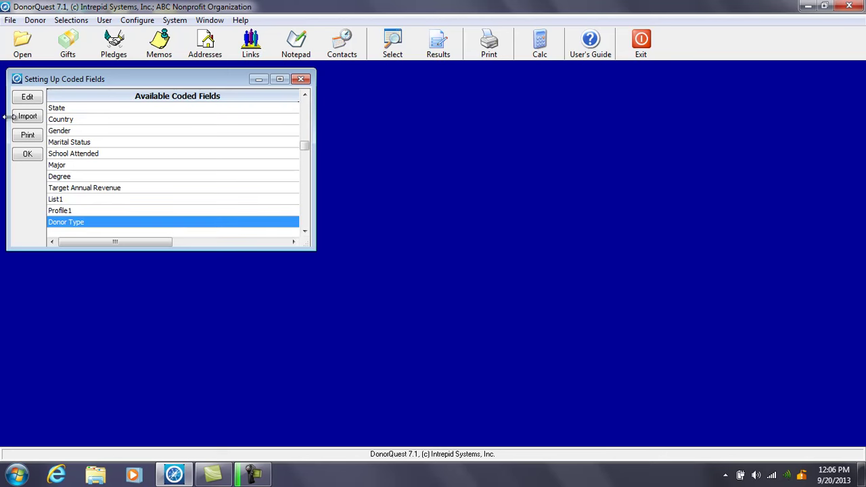
left_click(27, 98)
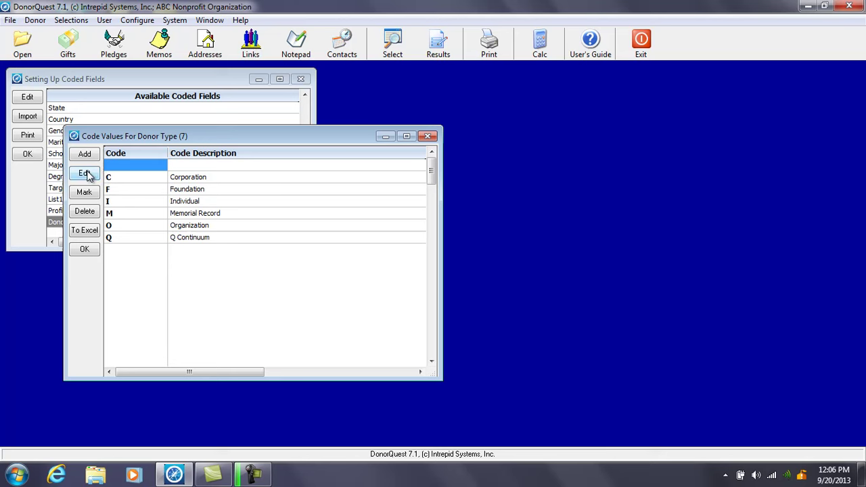
left_click(84, 251)
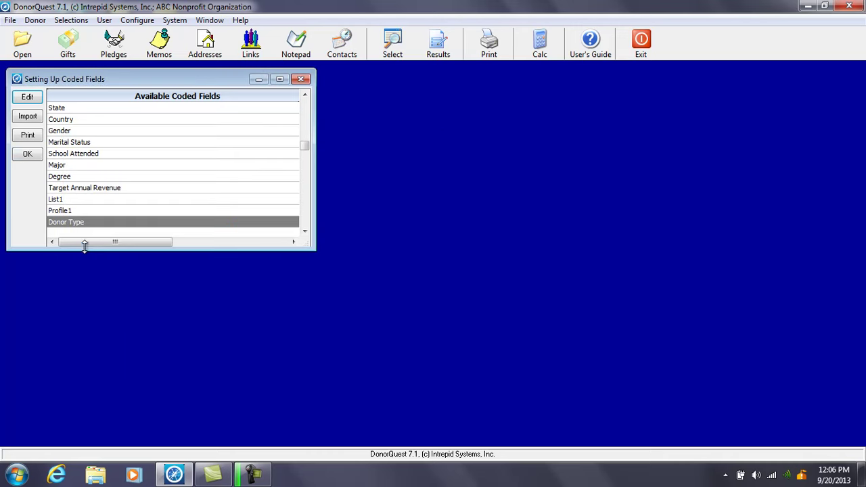
left_click(37, 155)
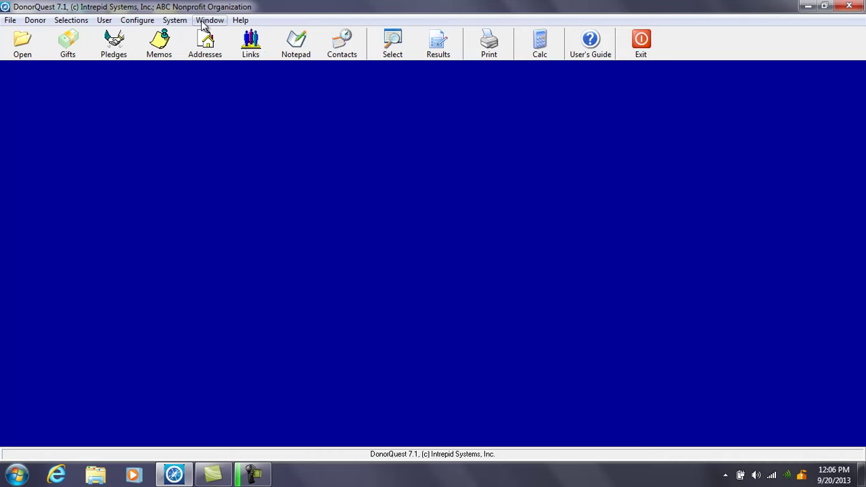
Review the available system maintenance functions, and open and close the calculator
left_click(174, 20)
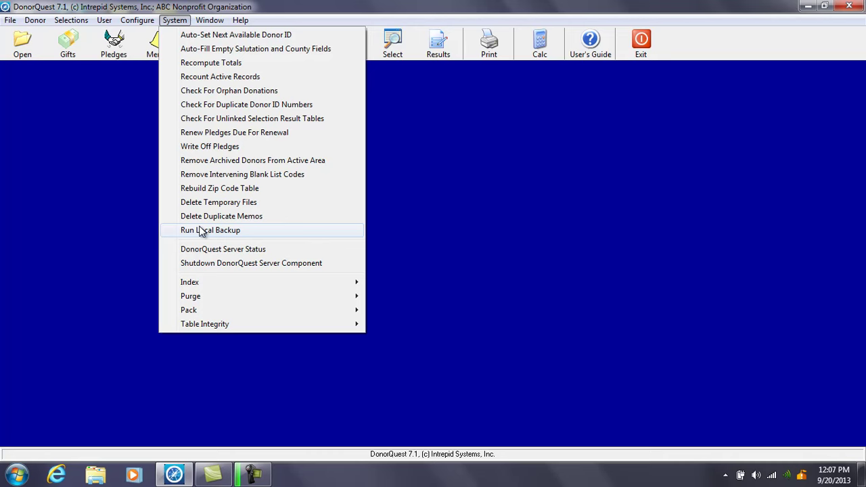
left_click(422, 180)
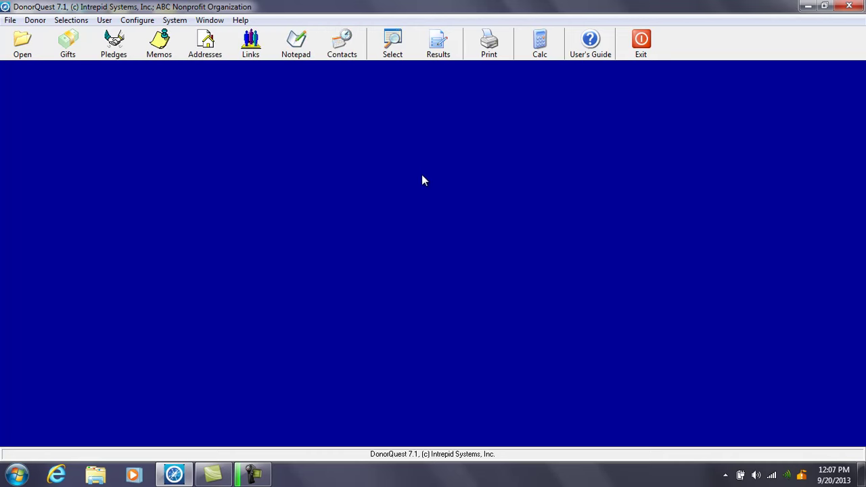
left_click(541, 43)
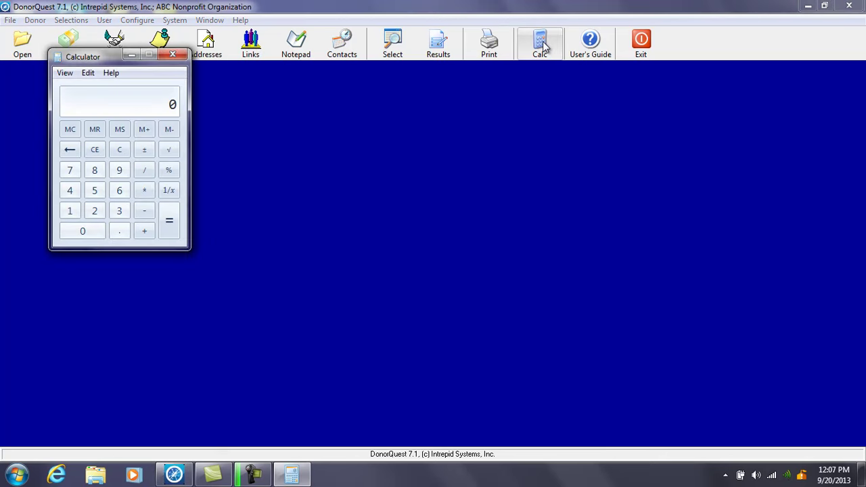
left_click(184, 57)
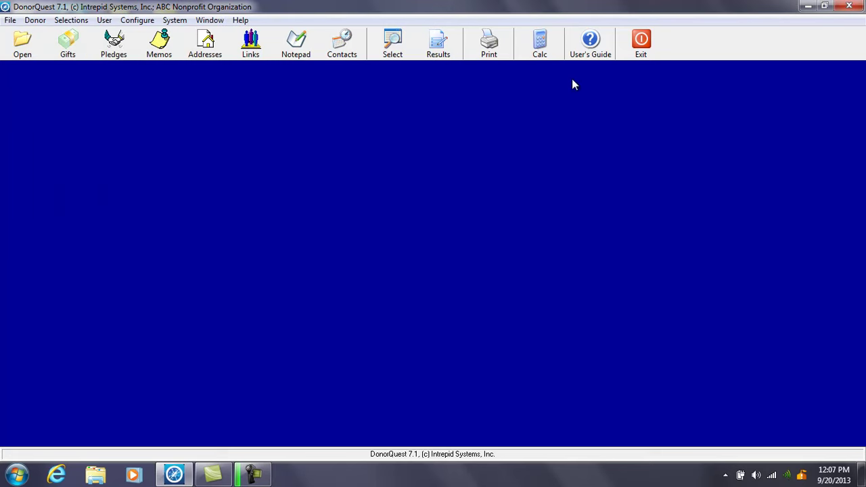
Open the User's Guide, view its keyword search, and return to the table of contents
left_click(589, 54)
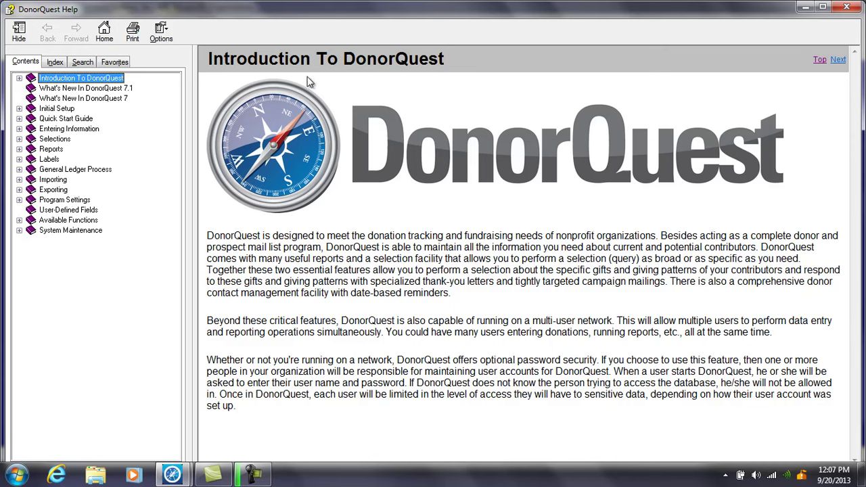
left_click(81, 63)
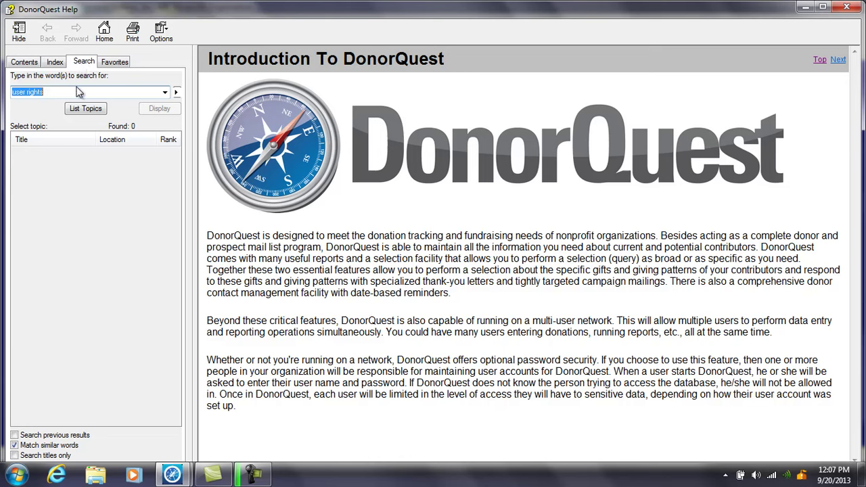
left_click(26, 62)
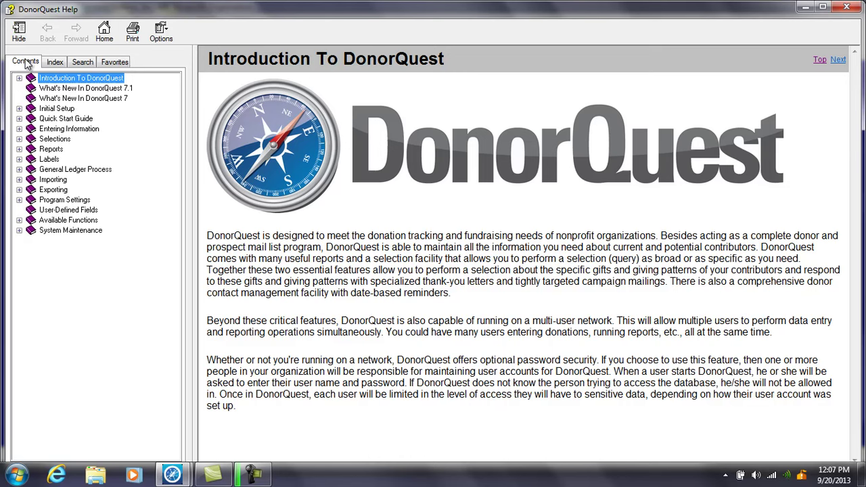